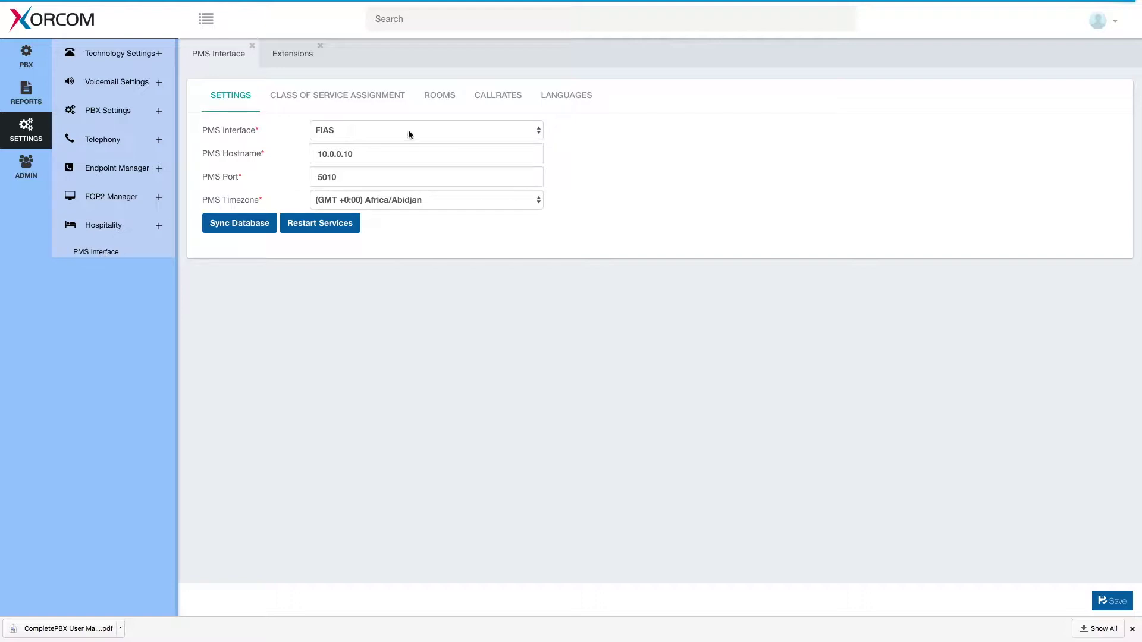
Show the PMS Interface Rooms page with its empty room list and 700 available licenses.
left_click(438, 96)
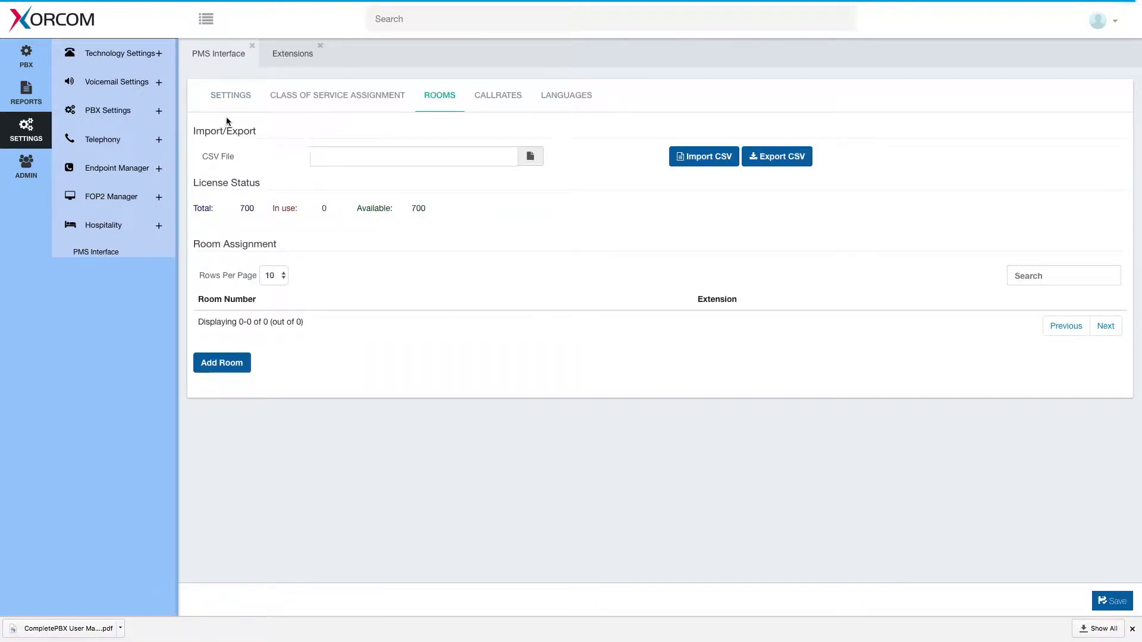
Check the help tips for the CSV File and Total labels on the Rooms page.
mouse_move(250, 157)
mouse_move(219, 217)
Bring up the Extensions settings form and briefly view the existing extensions list.
left_click(283, 54)
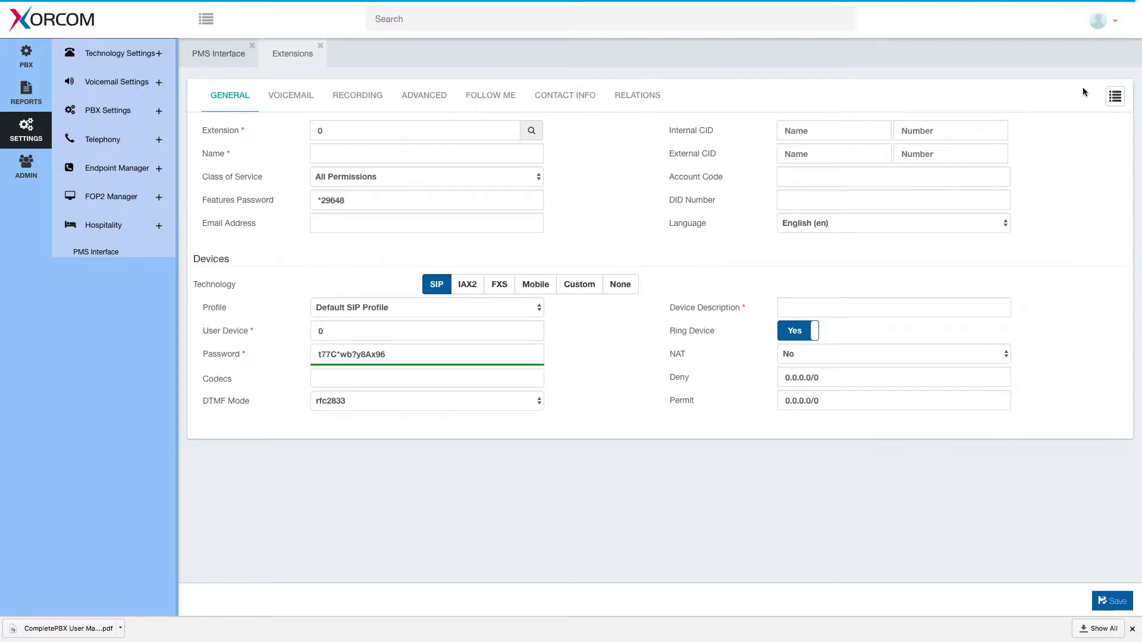
left_click(1115, 97)
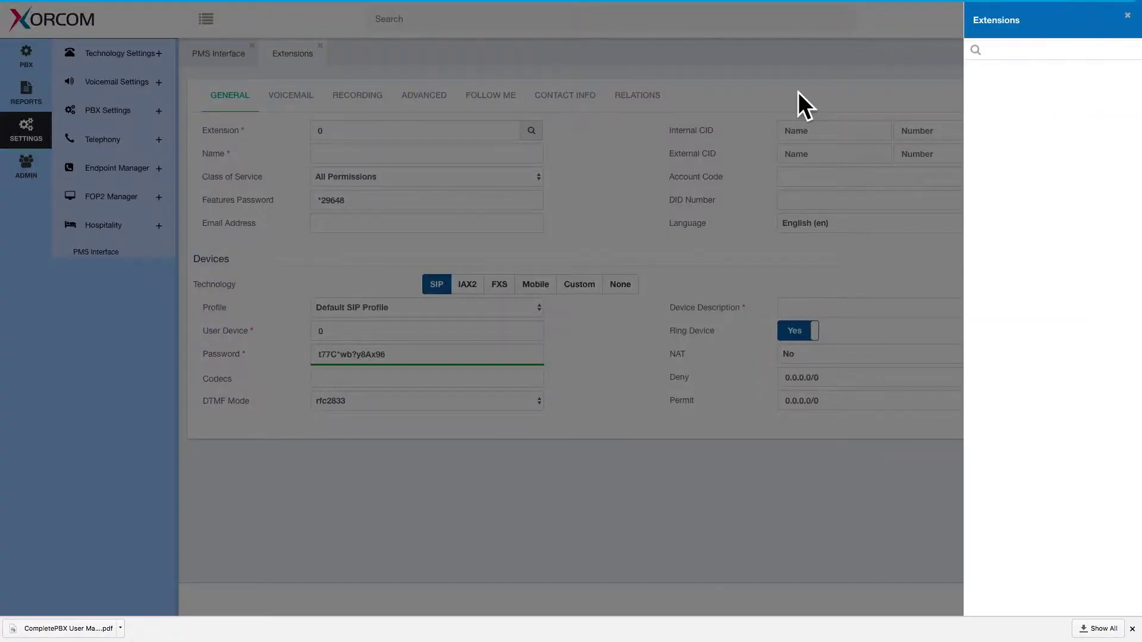
left_click(798, 91)
Search the PBX for 'impor' to locate the extension import feature.
left_click(429, 19)
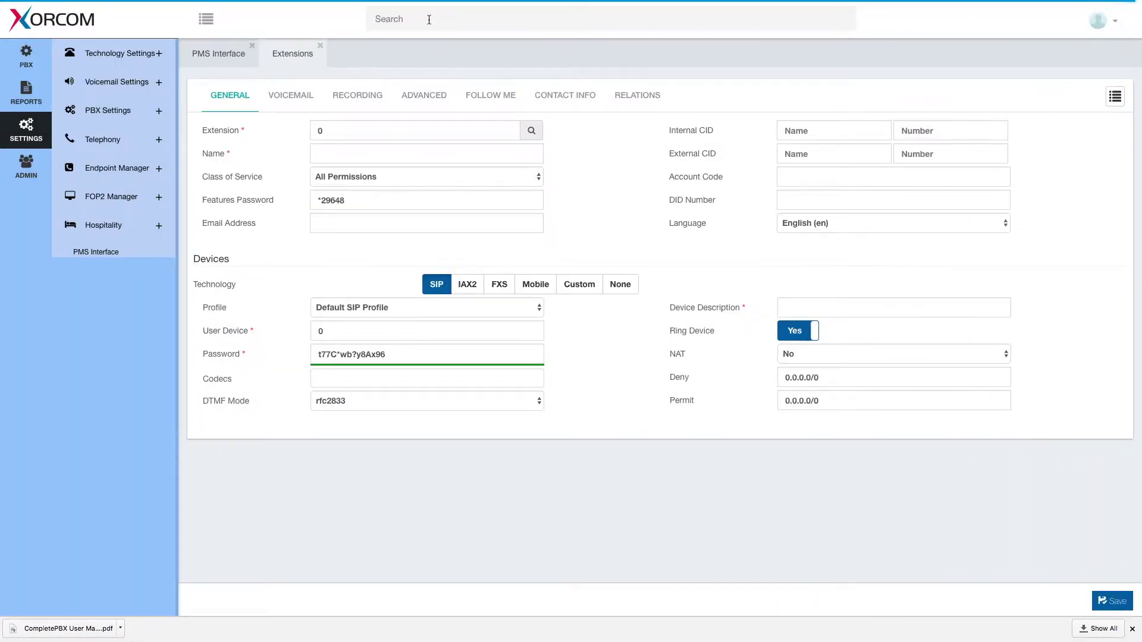
type("impor")
key("Return")
On Import Extensions, select Hotel-Import-Extensions.csv and preview its rows of extensions from 2001.
left_click(427, 161)
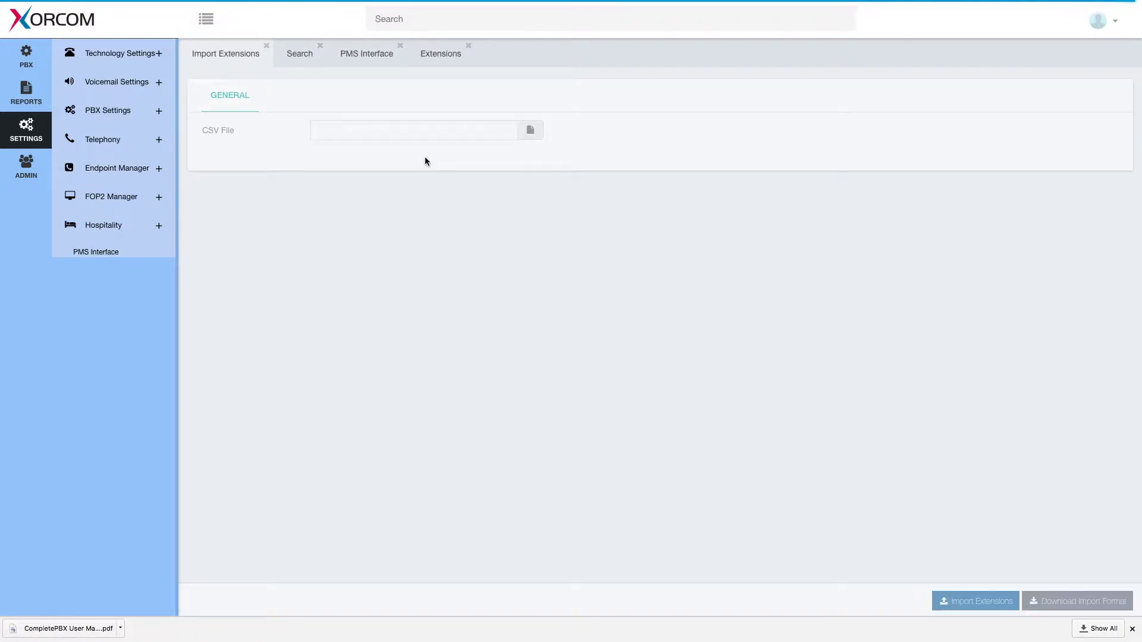
left_click(531, 131)
left_click(520, 44)
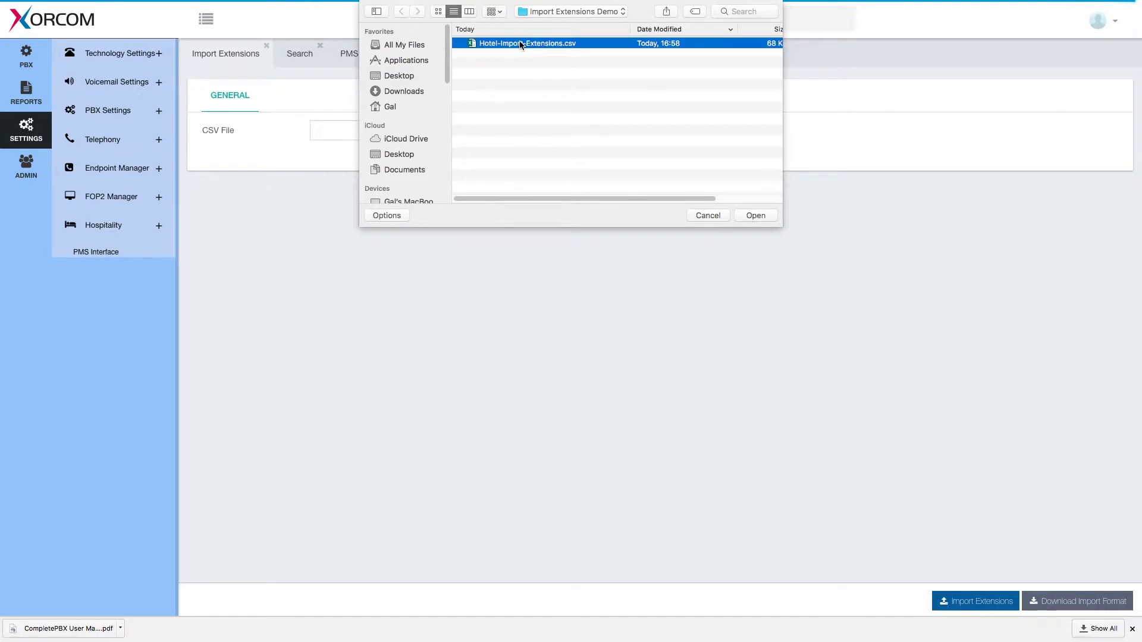
key("space")
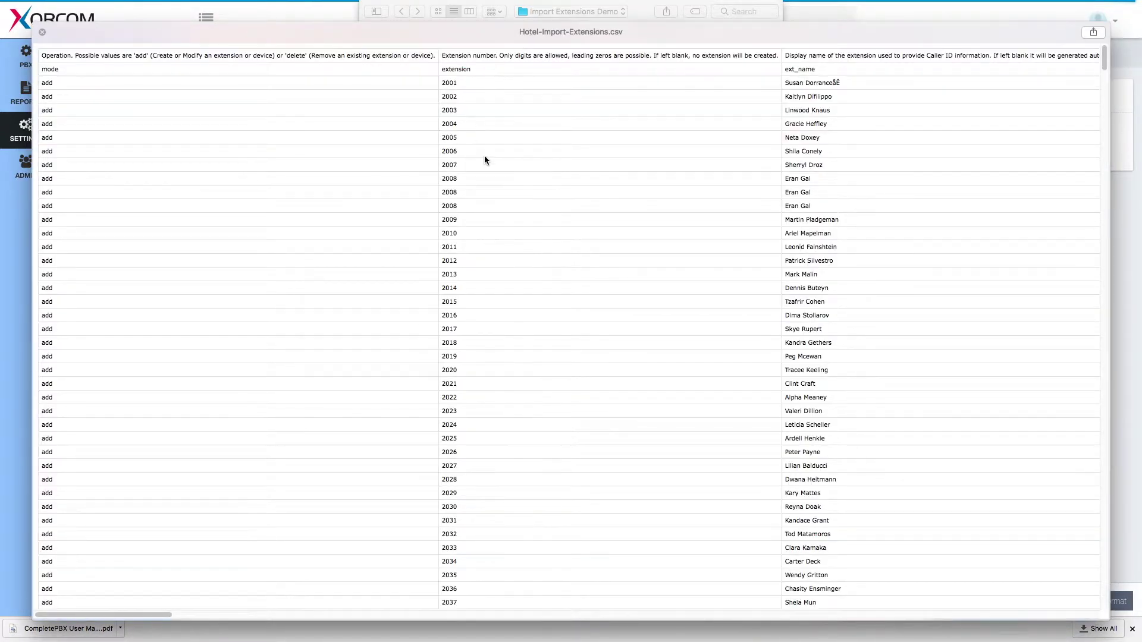
scroll(484, 156, "down", 20)
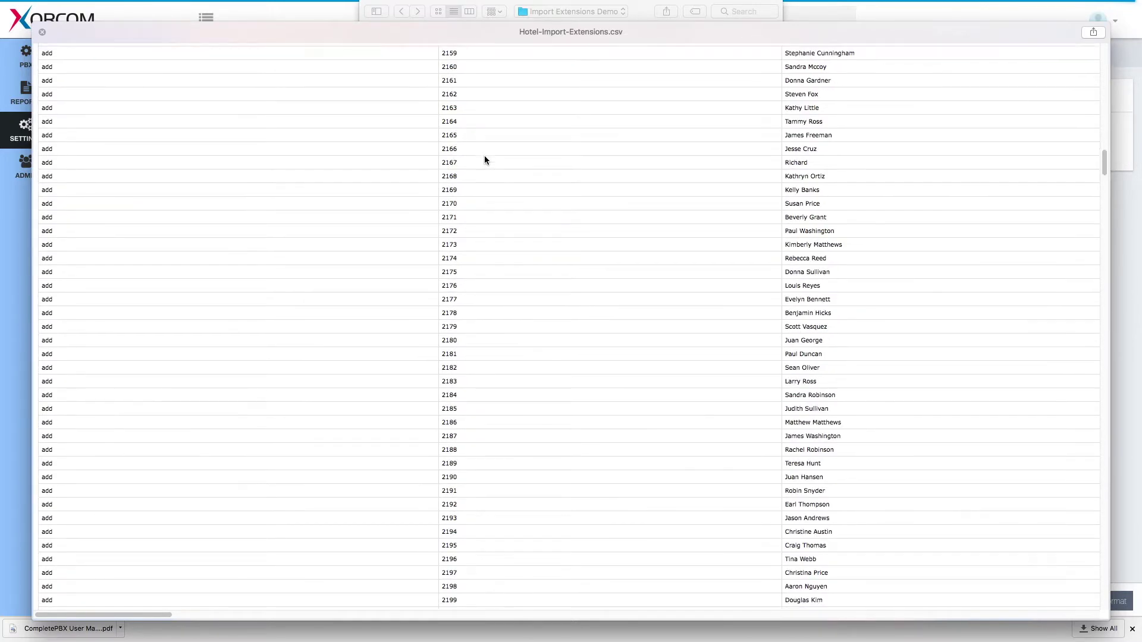
scroll(484, 156, "down", 20)
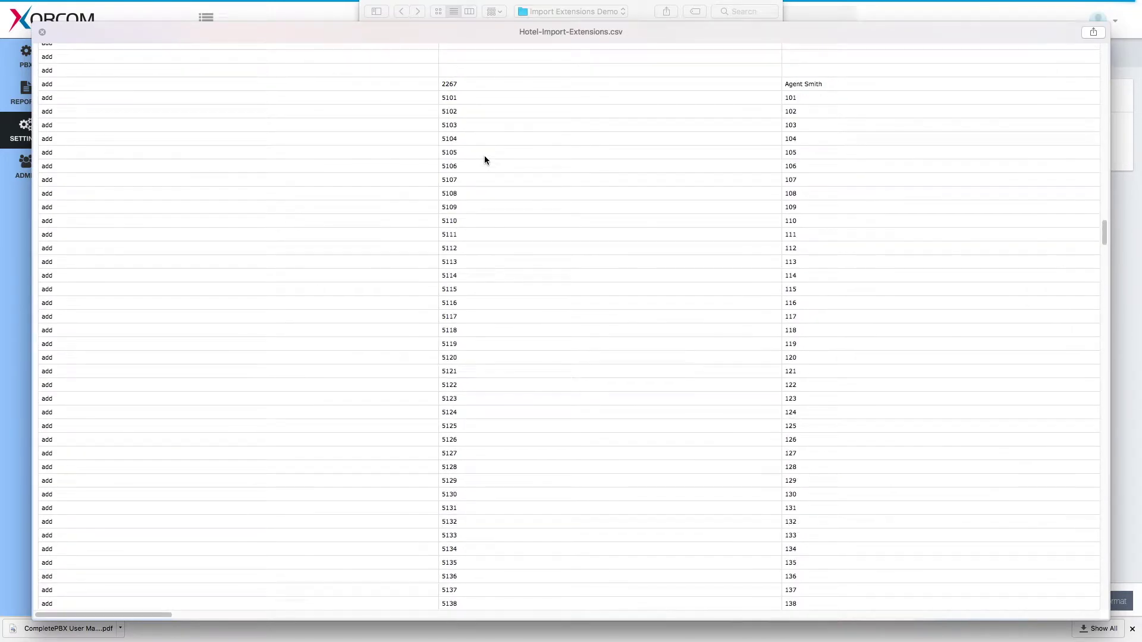
scroll(484, 156, "down", 2)
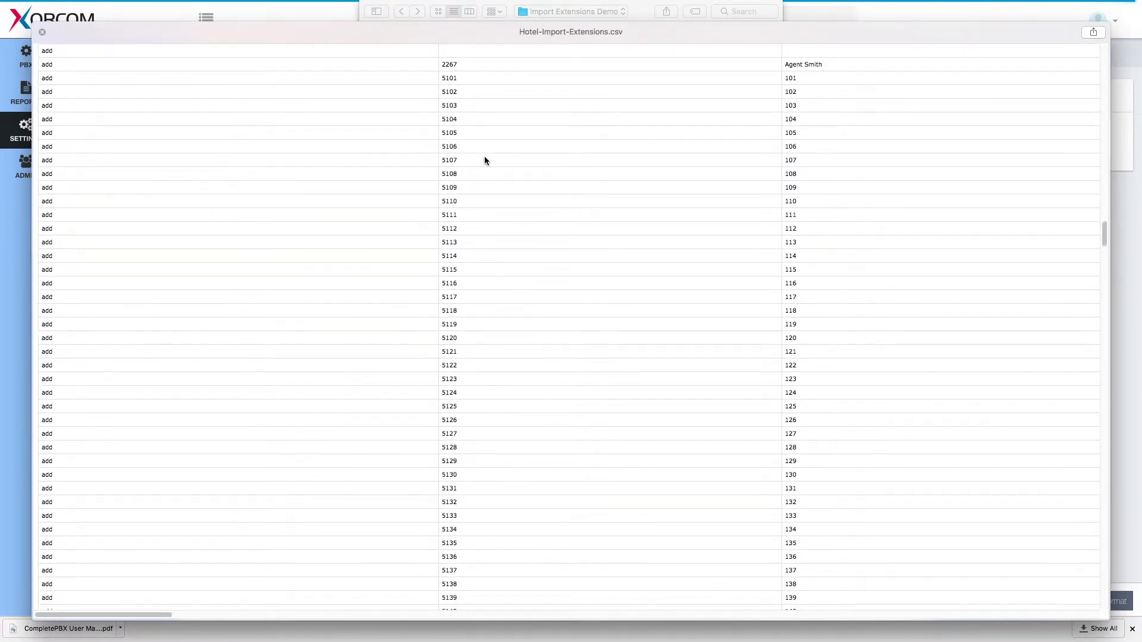
scroll(484, 156, "down", 2)
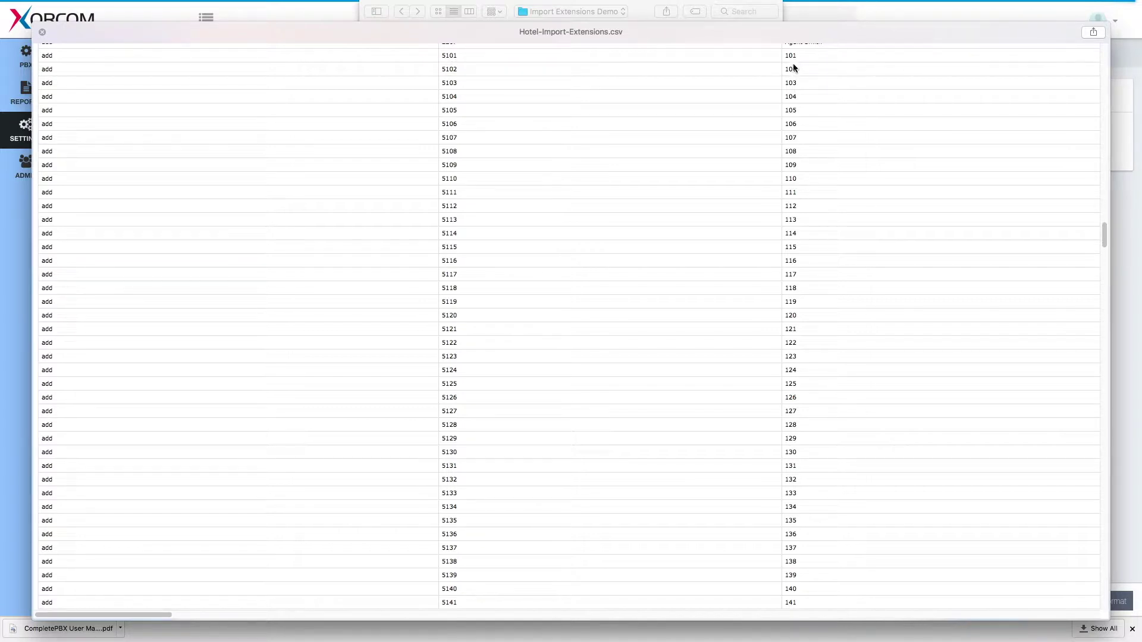
key("space")
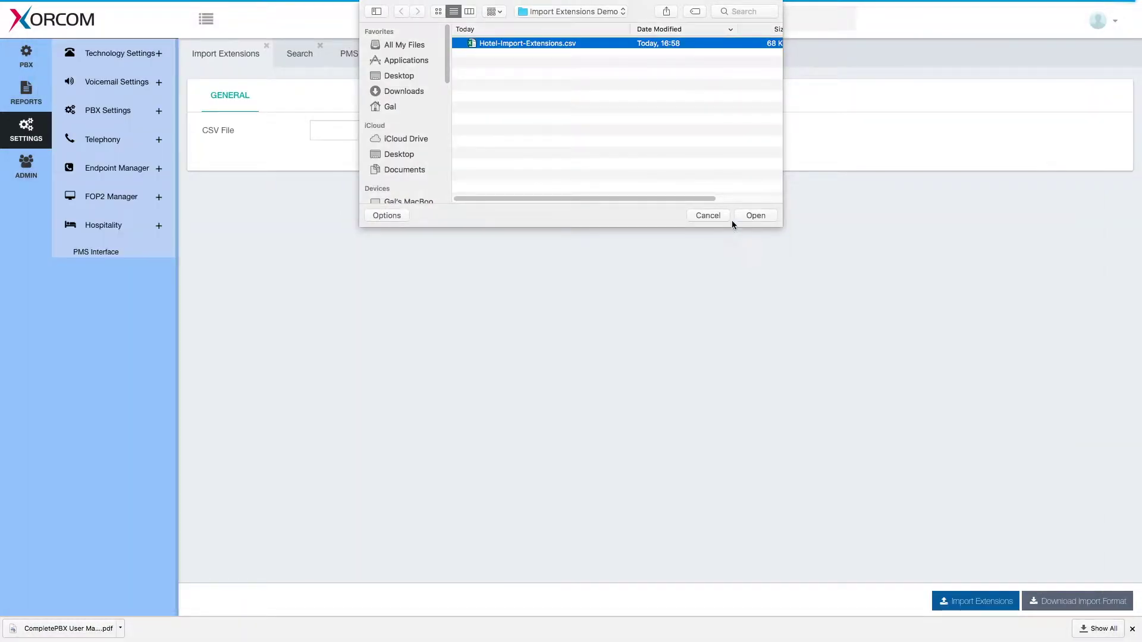
Load Hotel-Import-Extensions.csv, run the import, and dismiss the success notification.
left_click(754, 216)
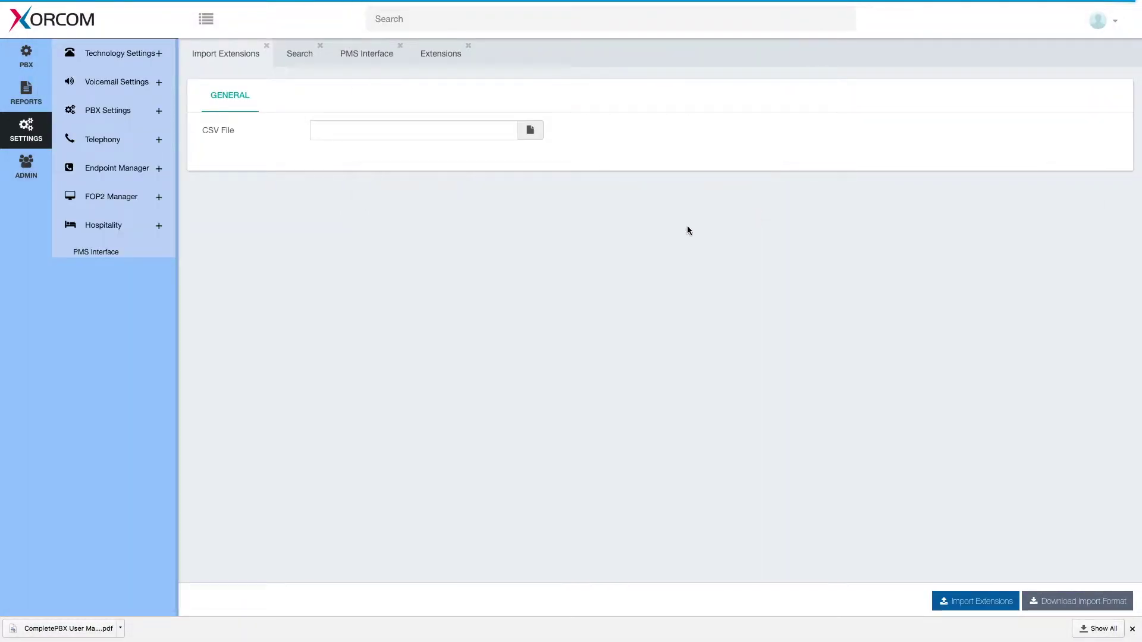
left_click(997, 602)
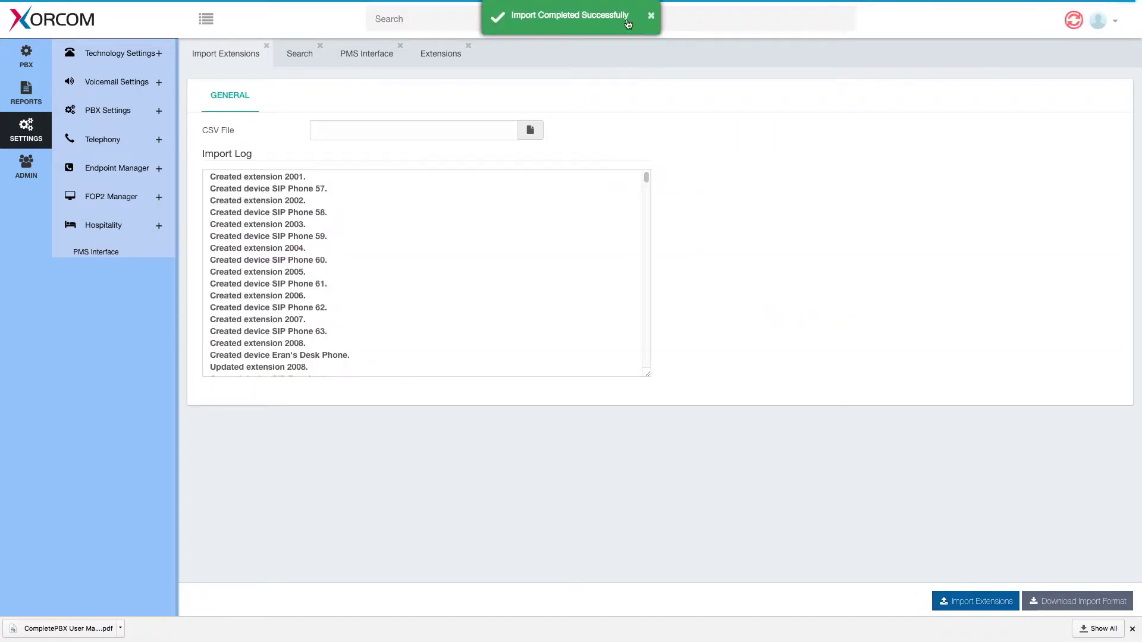
left_click(652, 18)
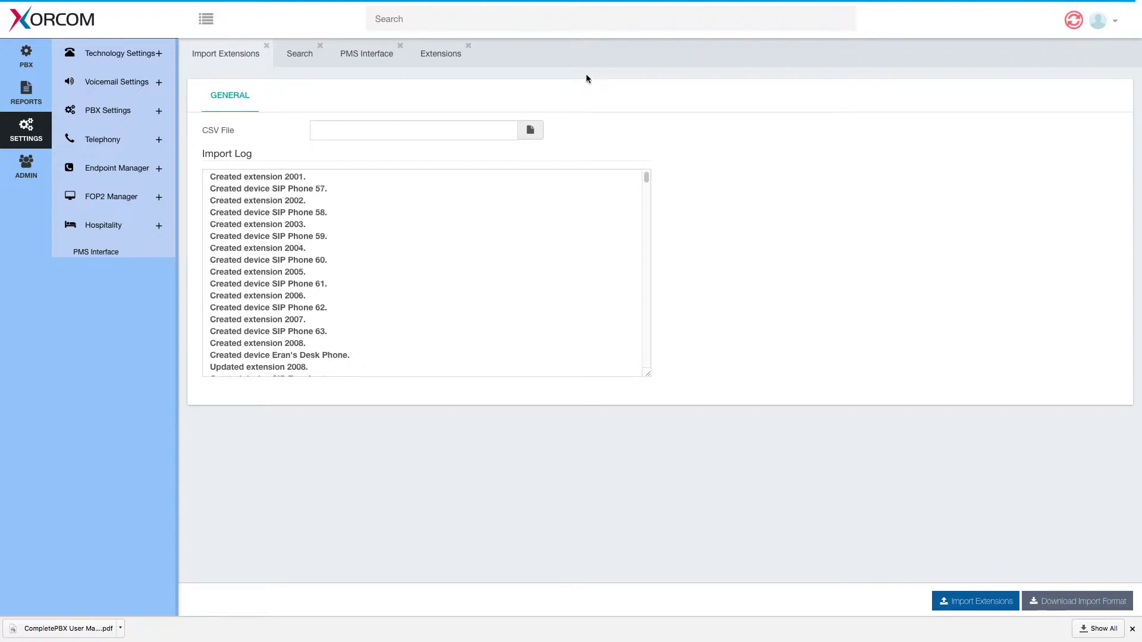
left_click(455, 26)
Search 'extensions', open the Extensions module, and load extension 5101 named 101.
type("extensions")
key("Return")
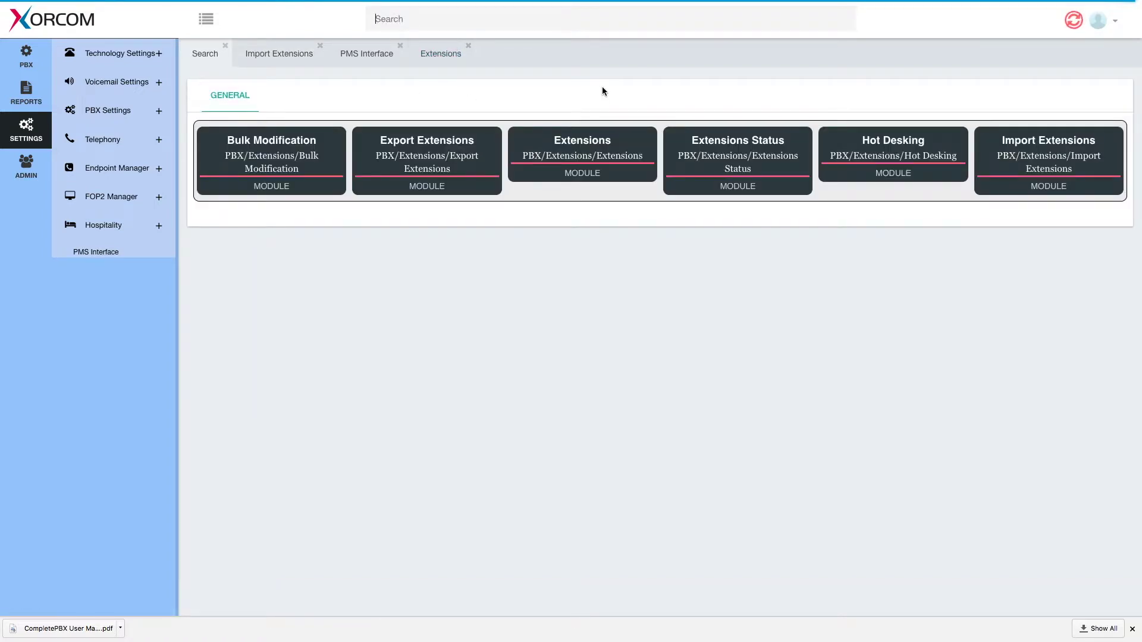
left_click(602, 142)
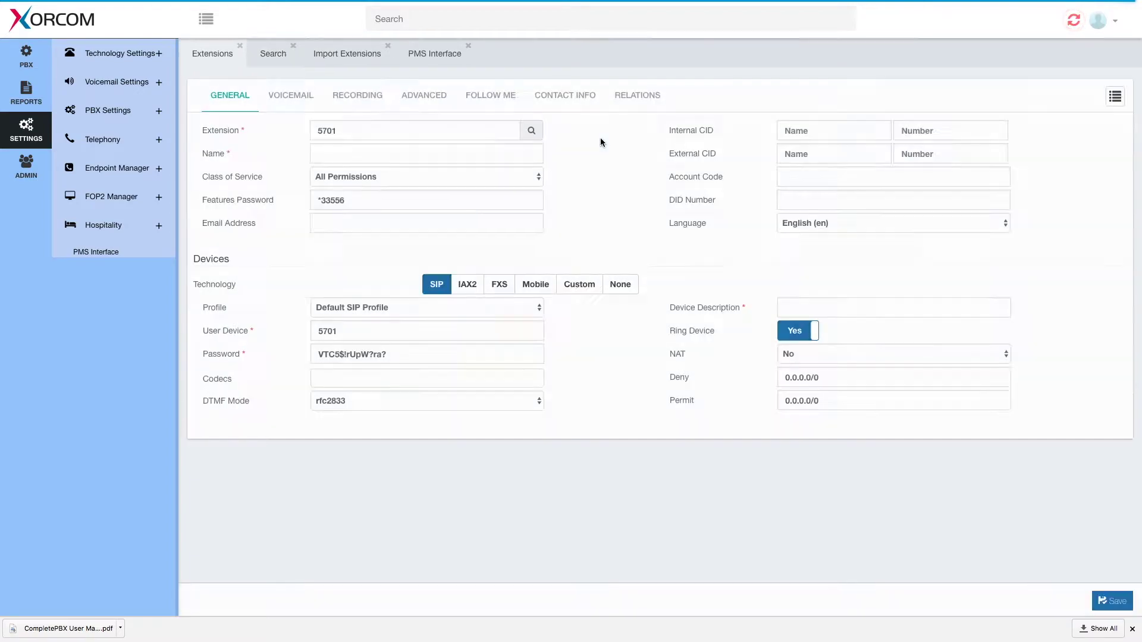
left_click(1114, 96)
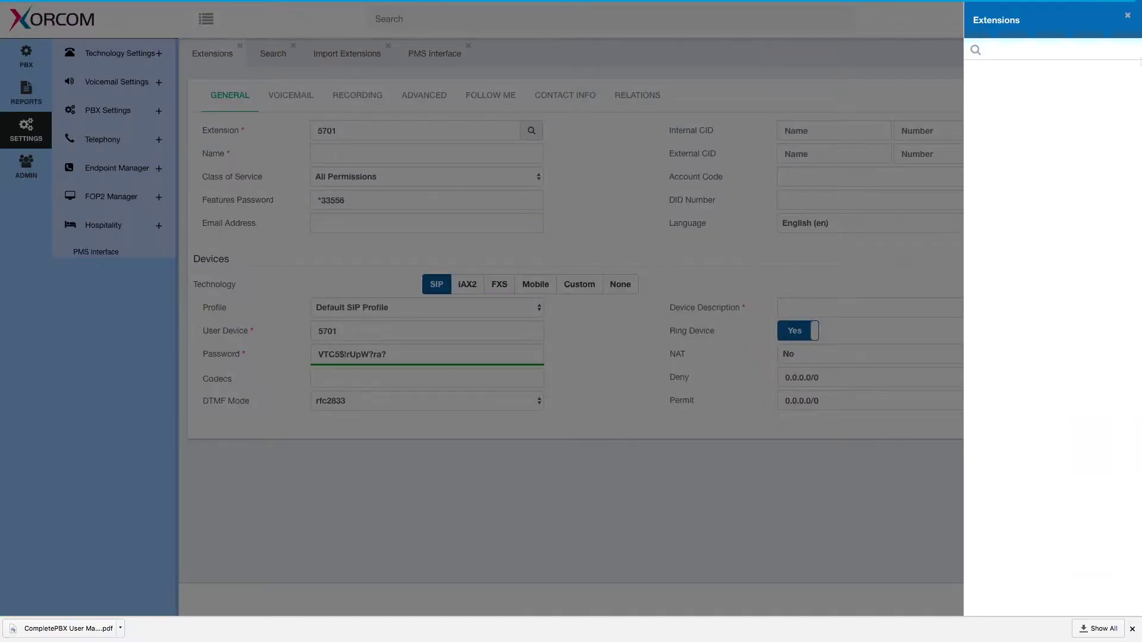
left_click(1005, 51)
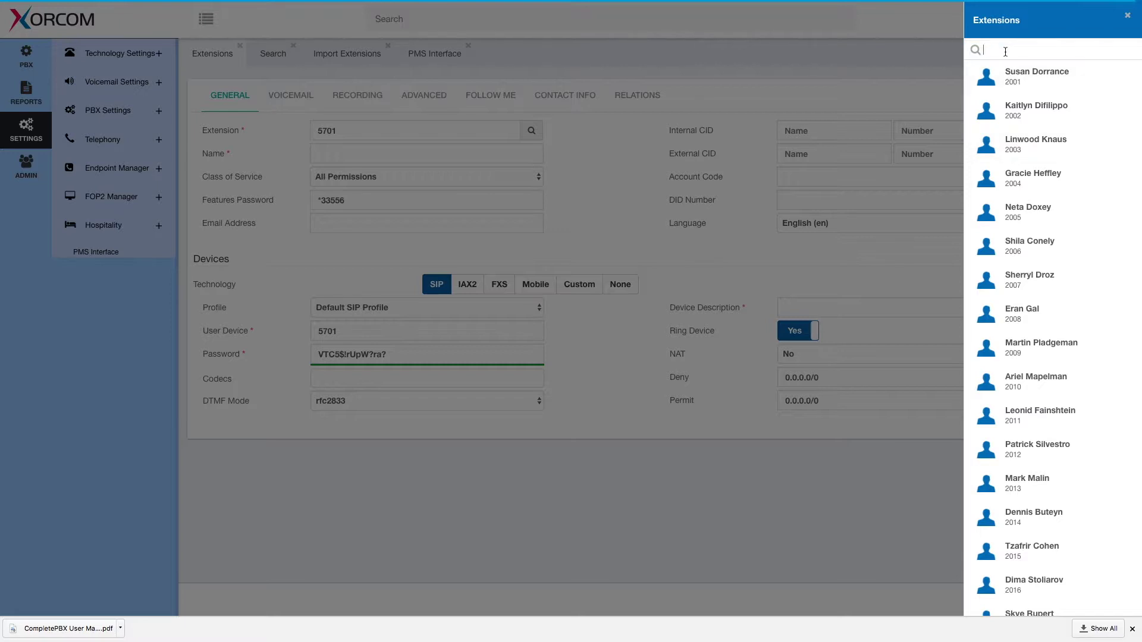
type("101")
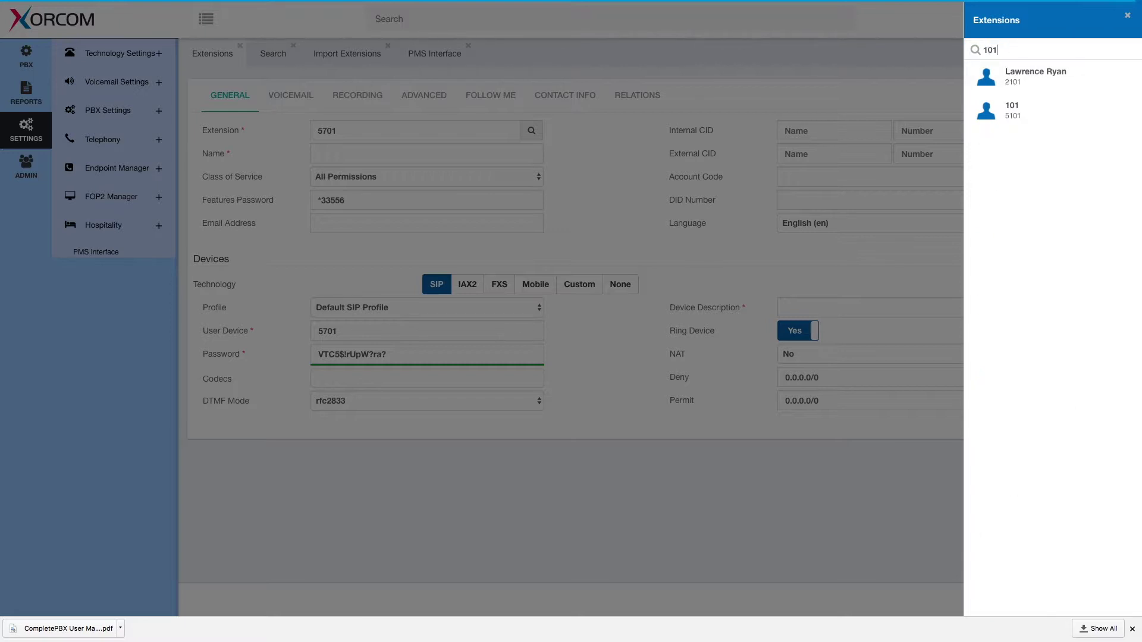
left_click(1016, 112)
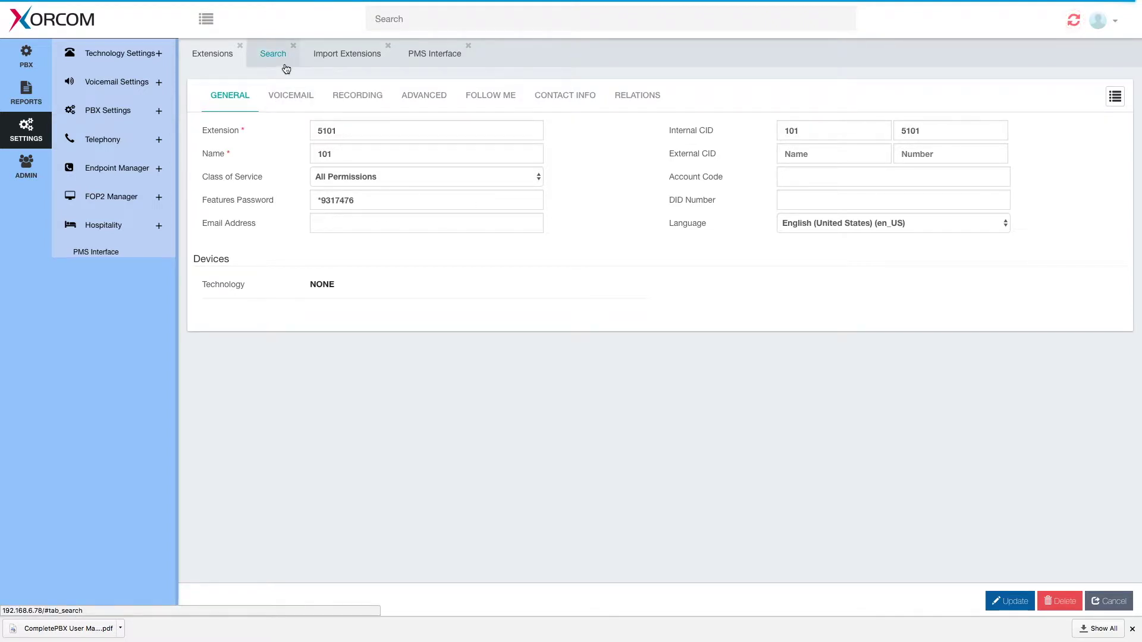
Return to the PMS Interface Rooms page and begin choosing a rooms CSV file.
left_click(435, 53)
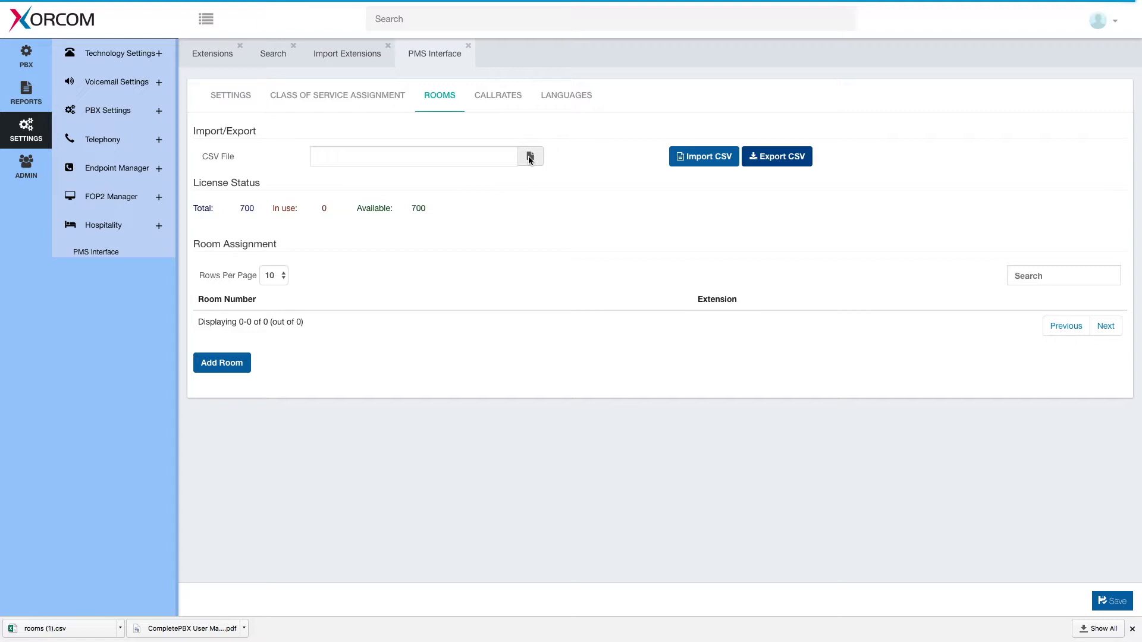
left_click(529, 157)
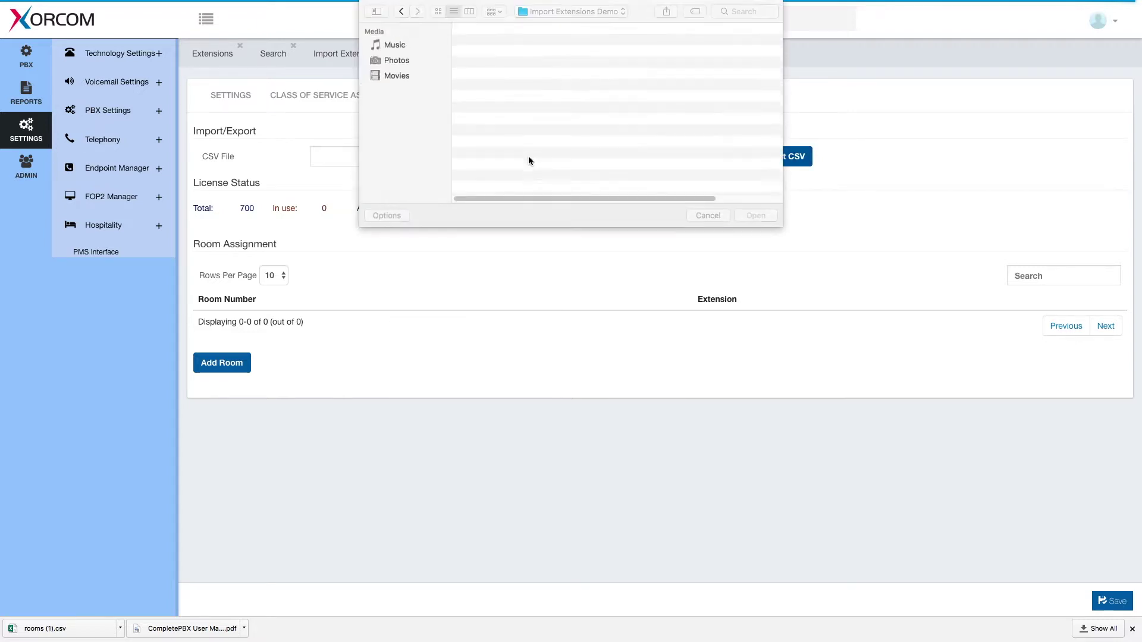
Preview rooms (1).csv's room-to-extension pairs, load it, and start the rooms import.
left_click(511, 44)
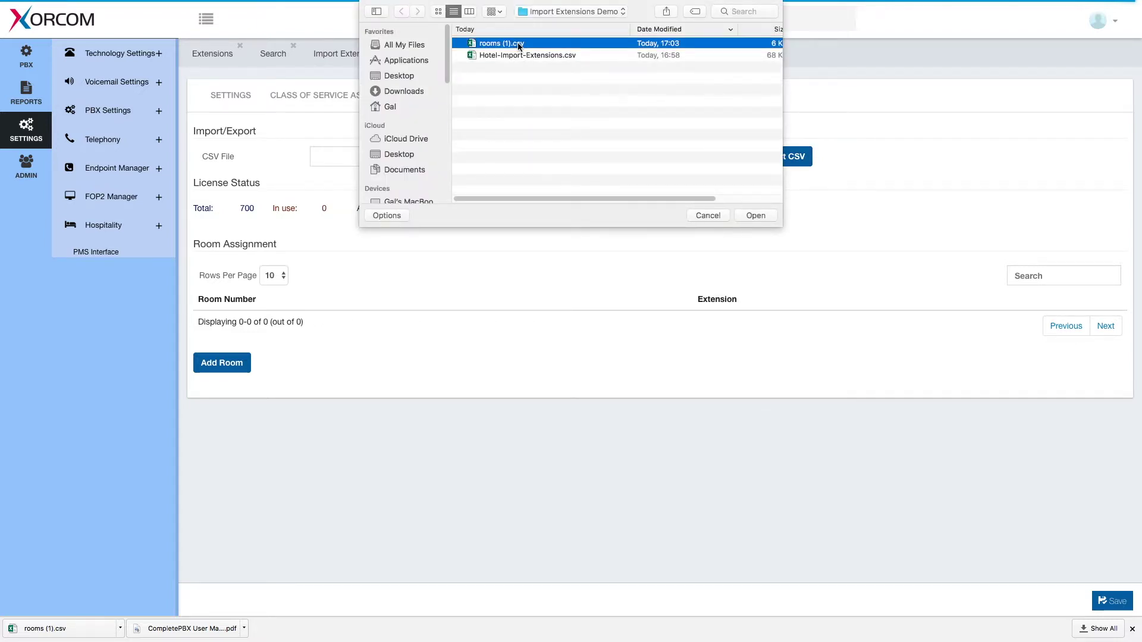
key("space")
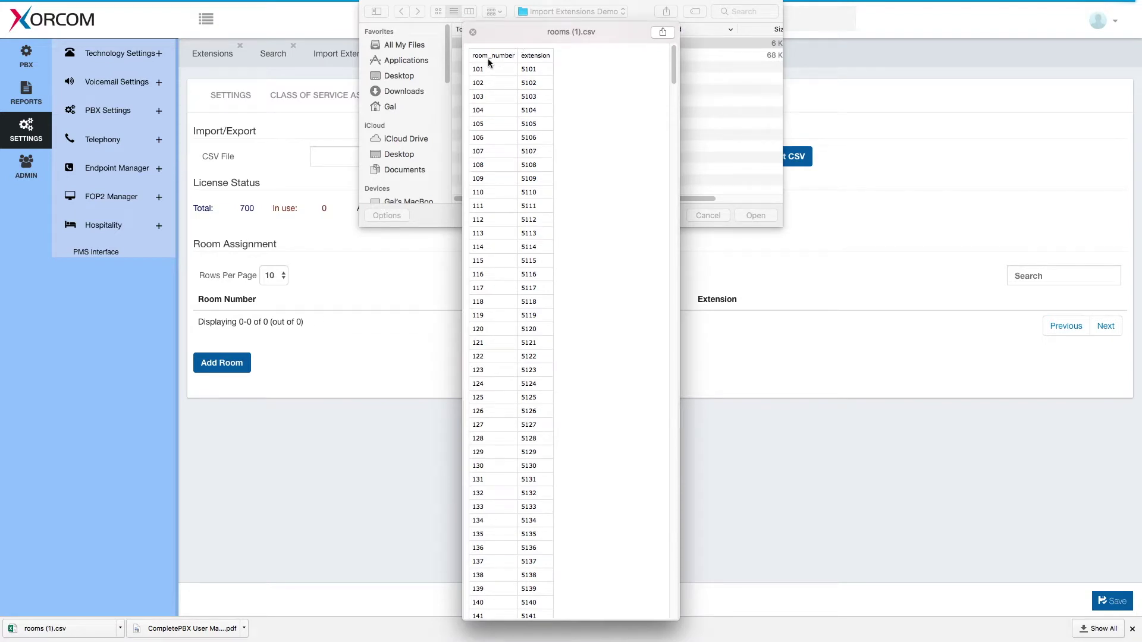
scroll(534, 139, "down", 15)
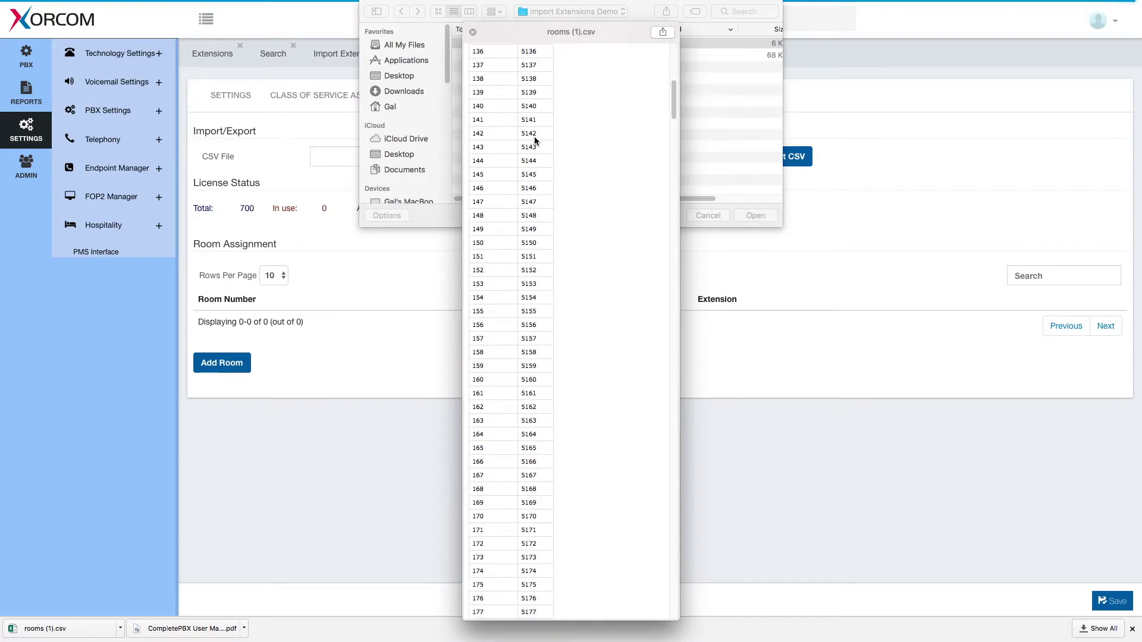
scroll(488, 129, "up", 15)
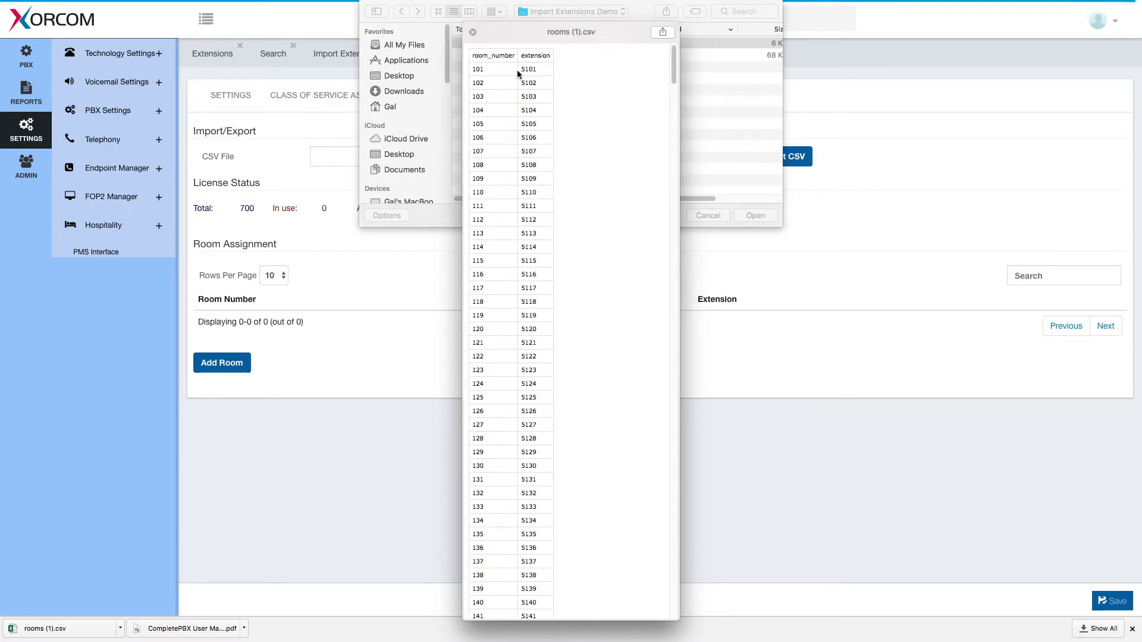
left_click(473, 32)
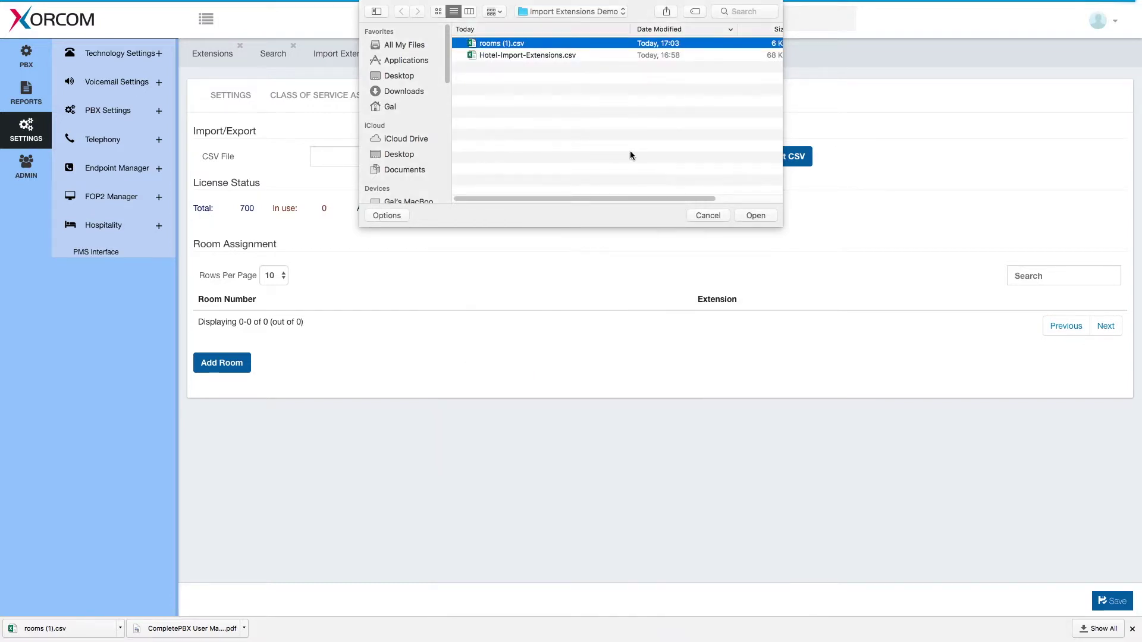
left_click(766, 217)
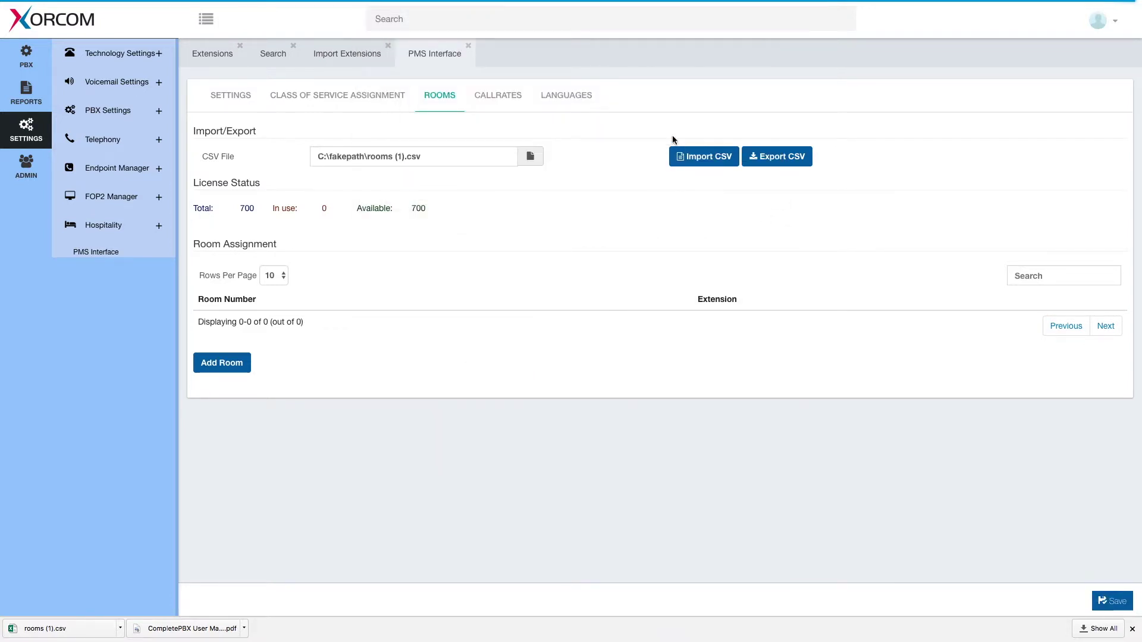
left_click(698, 162)
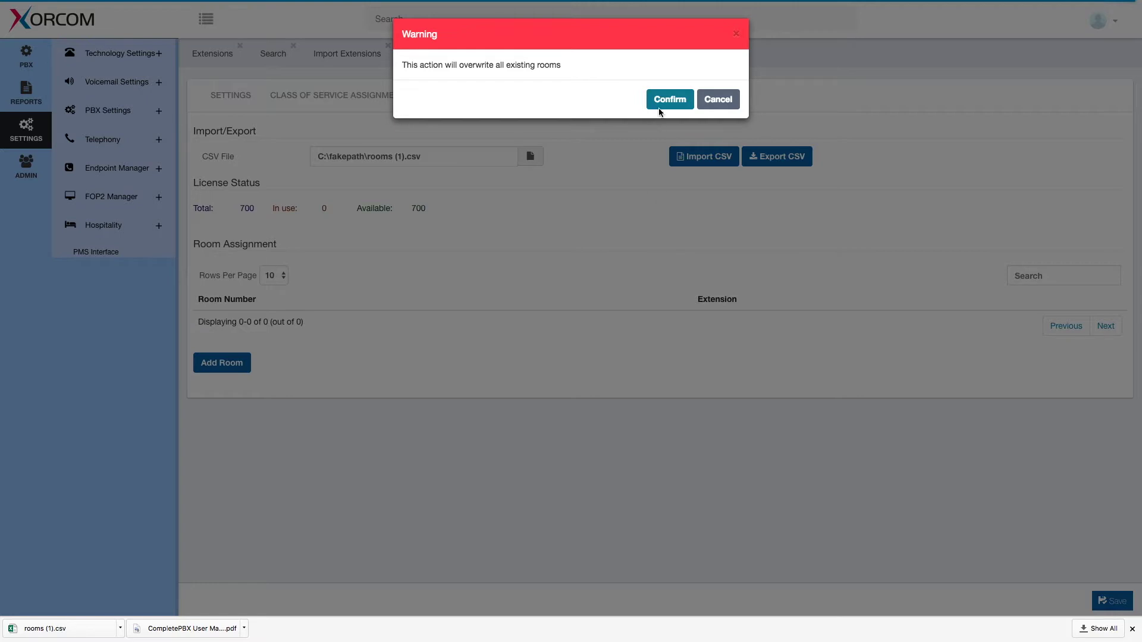
Confirm overwriting existing rooms, importing 600 rooms from 101→5101 onward.
left_click(668, 100)
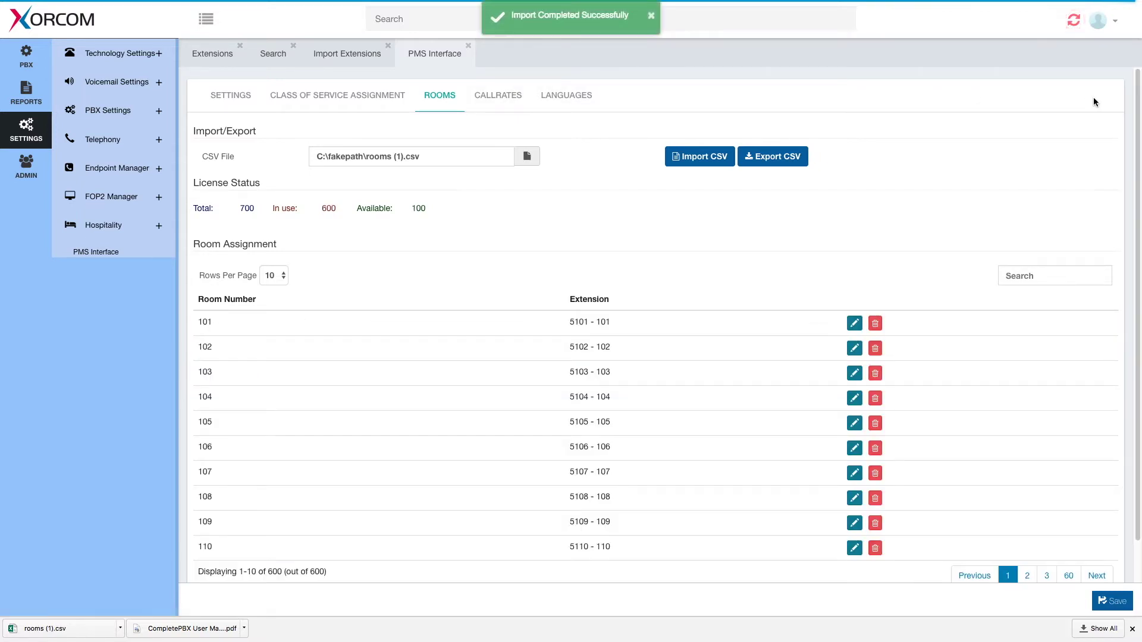
Show 100 rooms per page and go to page 6: rooms 601–700 on extensions 5601–5700.
scroll(621, 344, "down", 1)
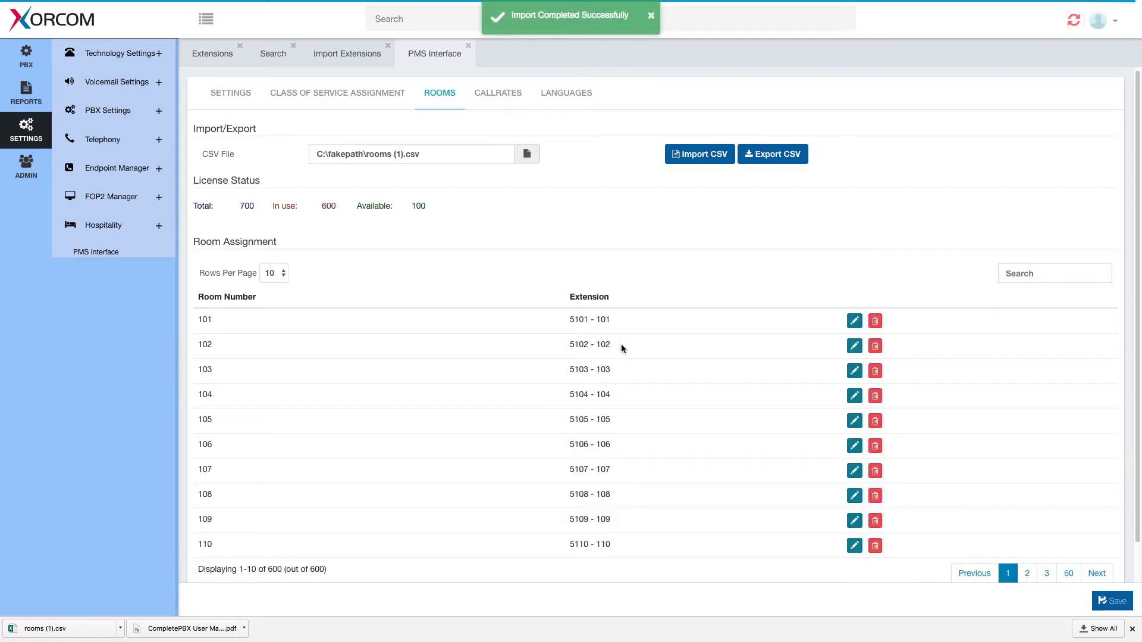
left_click(280, 273)
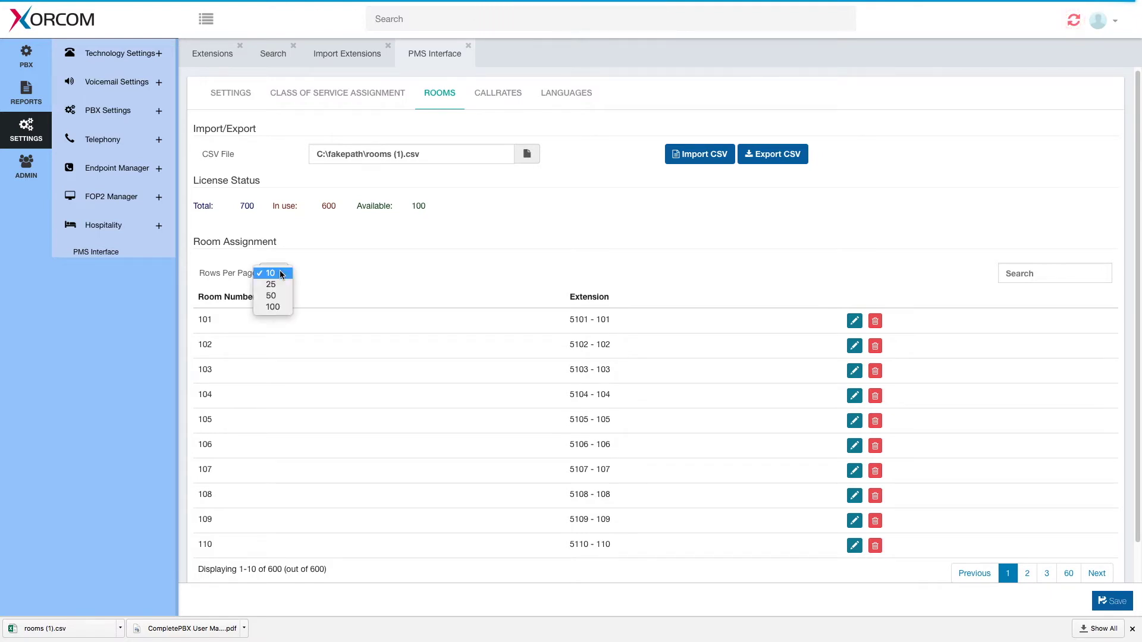
left_click(278, 306)
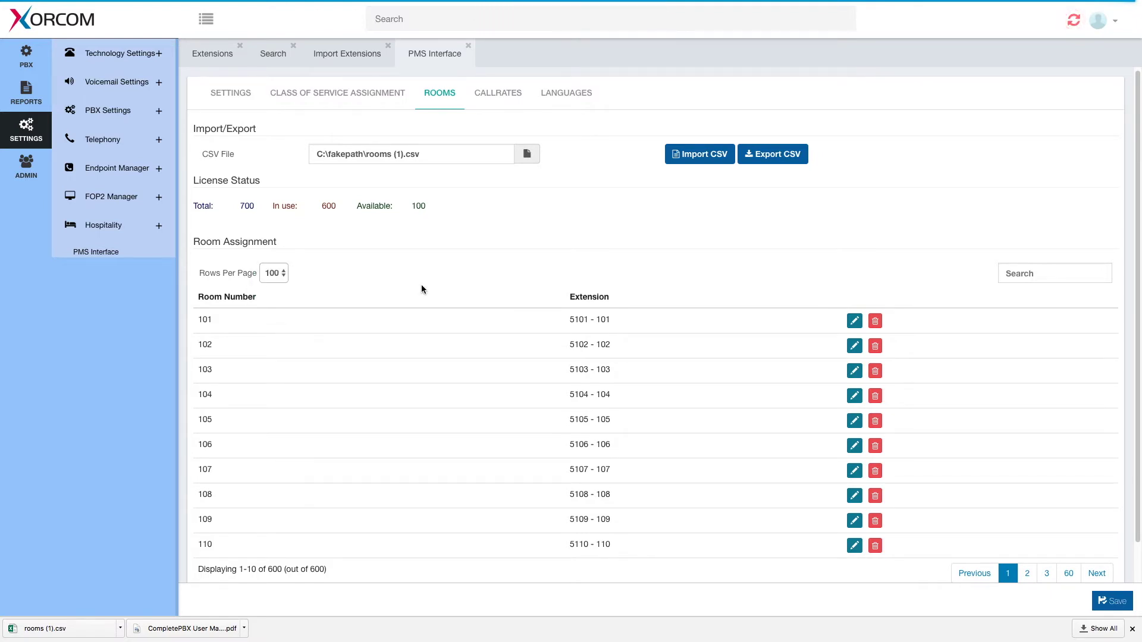
scroll(616, 288, "down", 1)
scroll(615, 288, "down", 8)
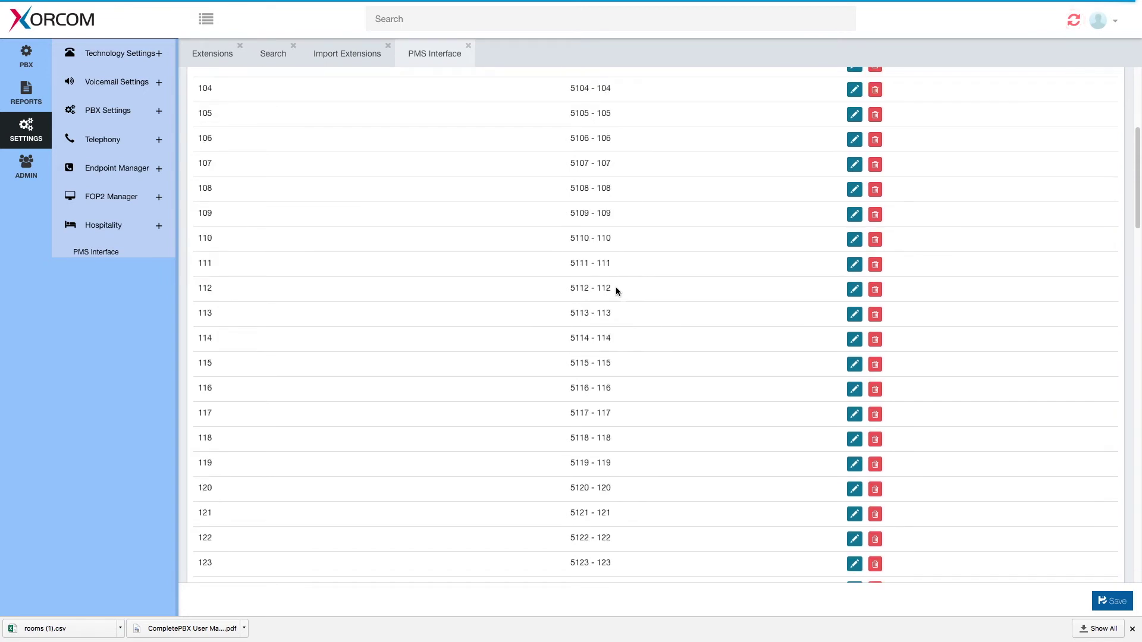
scroll(616, 291, "down", 5)
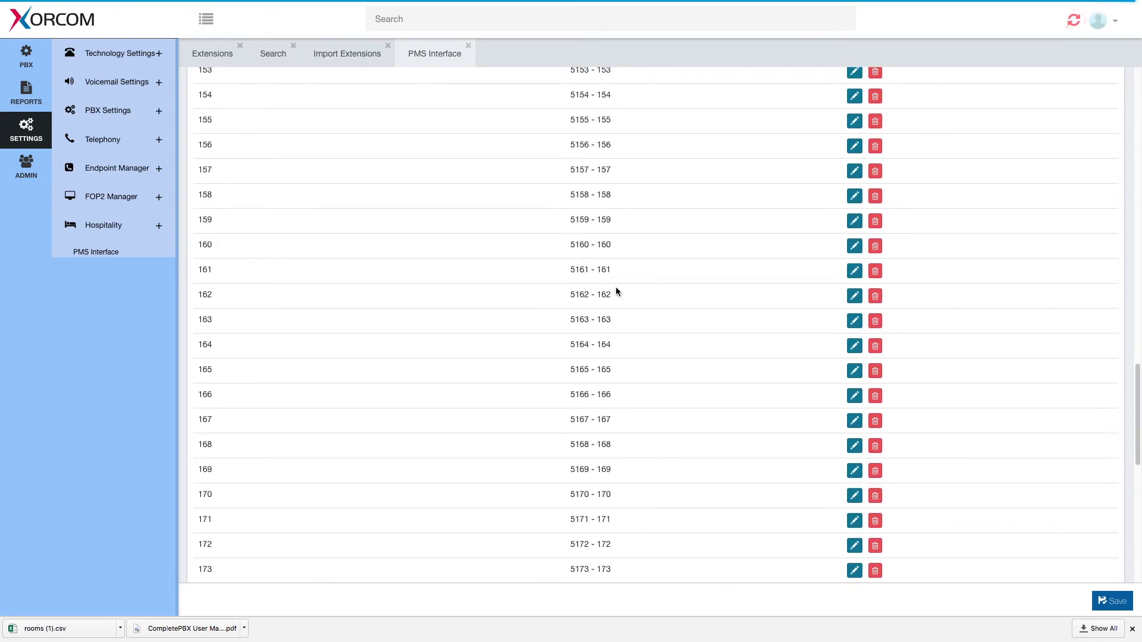
scroll(615, 290, "down", 10)
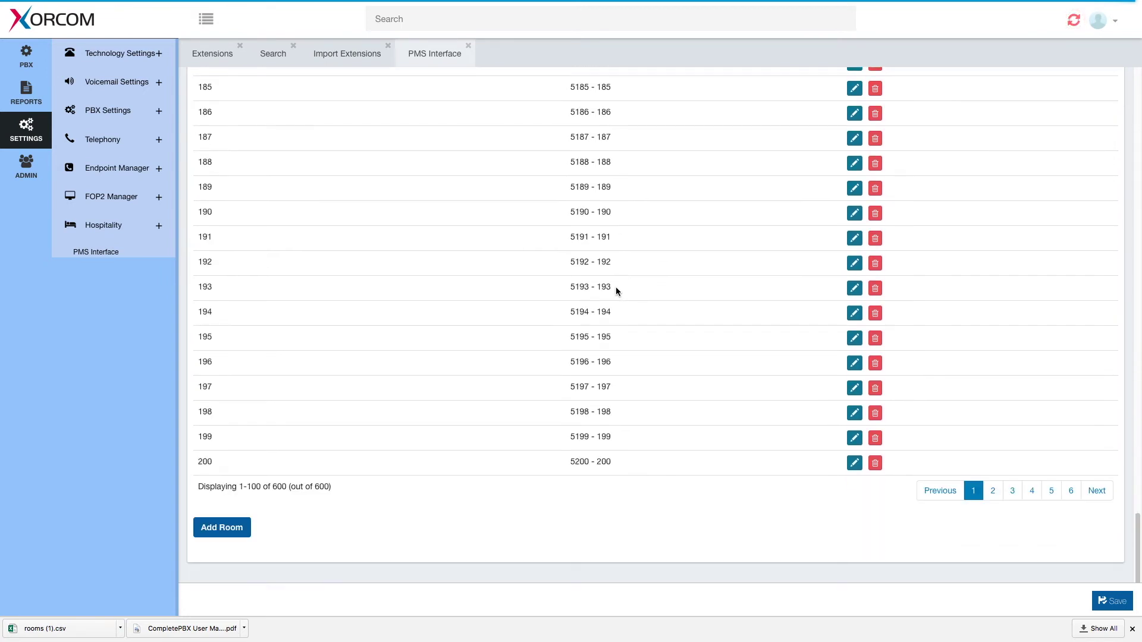
left_click(1071, 491)
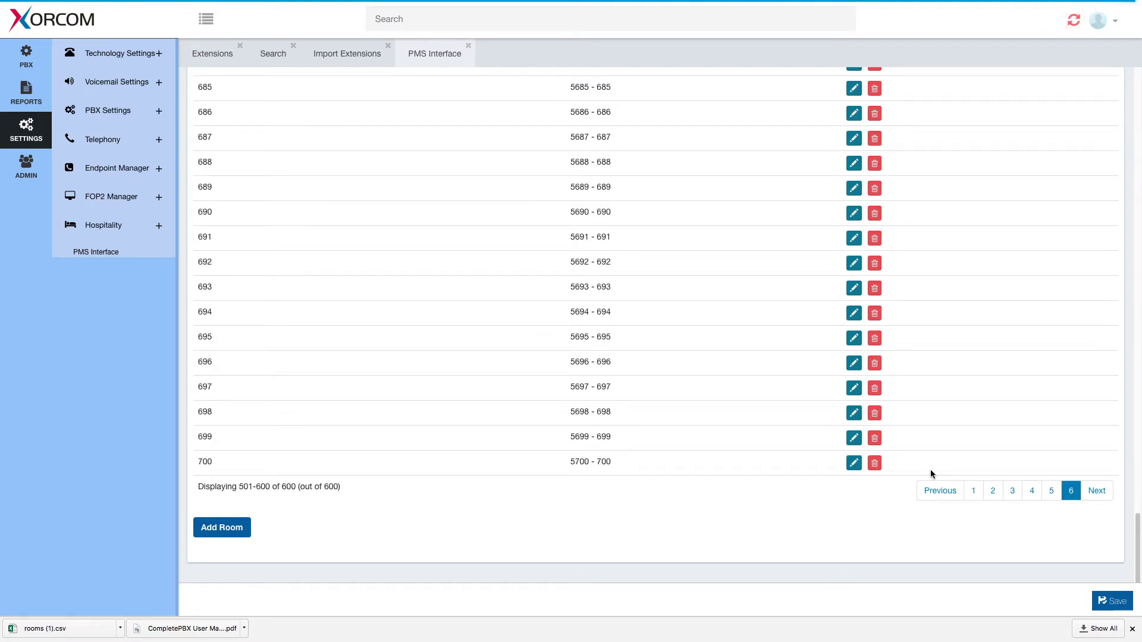
scroll(708, 441, "up", 20)
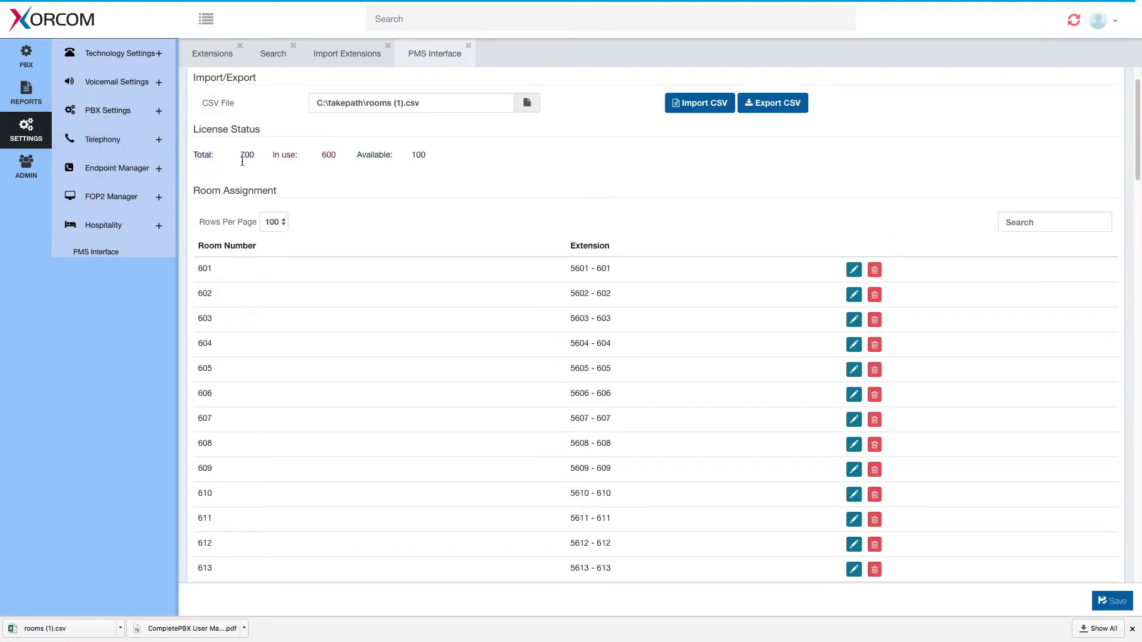
Scroll the Rooms list to check room 101 on extension 5101 and 600-of-700 license usage.
mouse_move(305, 153)
scroll(464, 168, "down", 3)
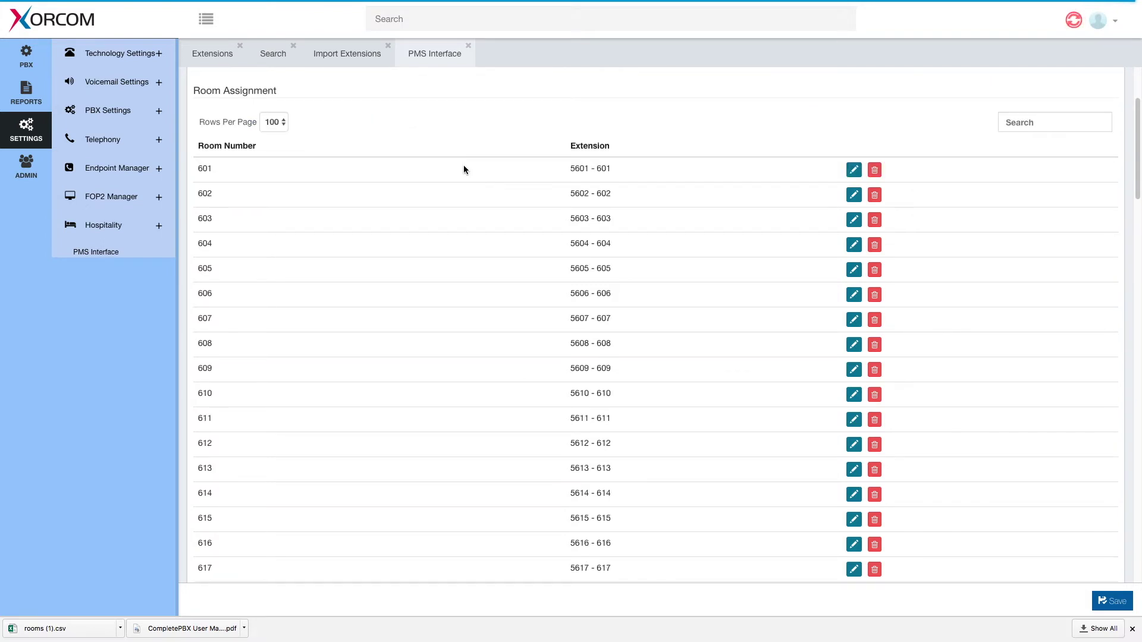